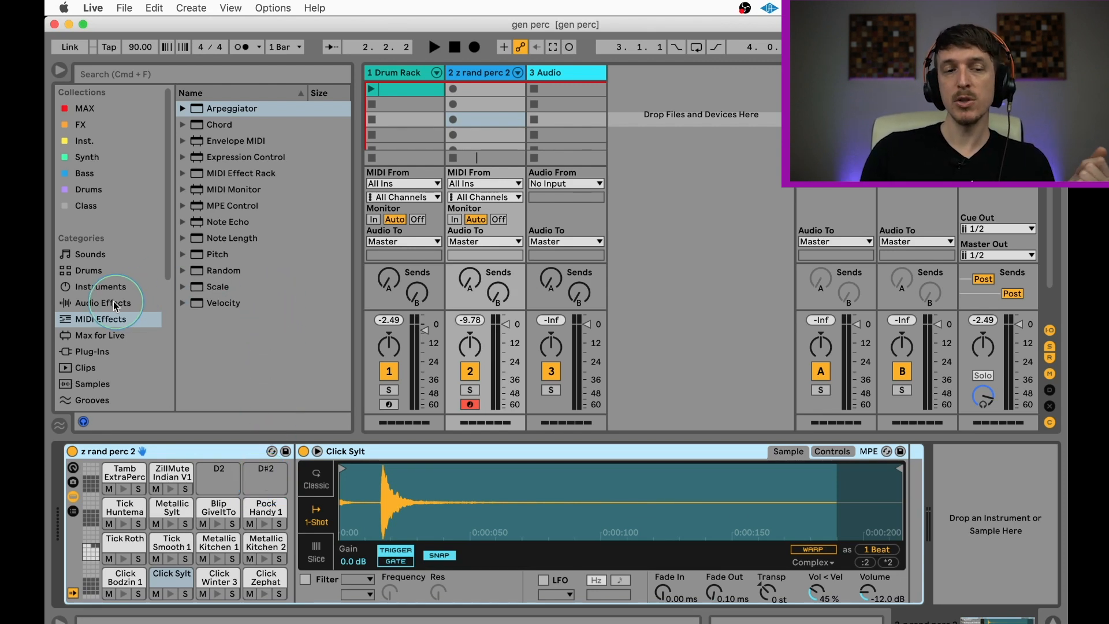
- Insert the Random MIDI effect ahead of the drum rack on the z rand perc 2 track
left_click(110, 318)
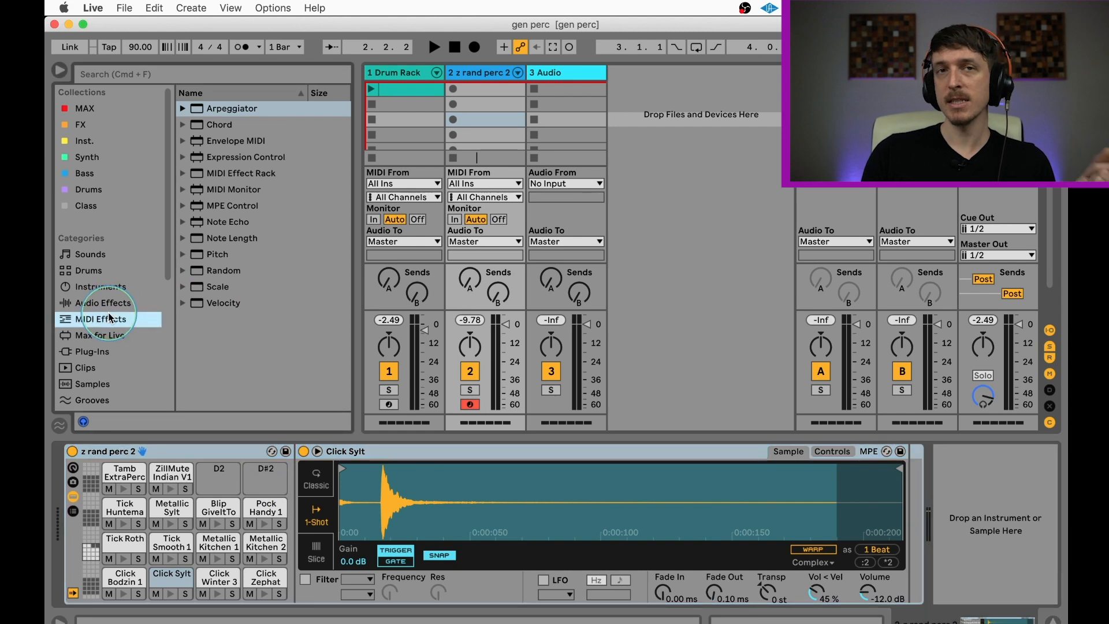
left_click(223, 270)
left_click_drag(49, 486, 64, 491)
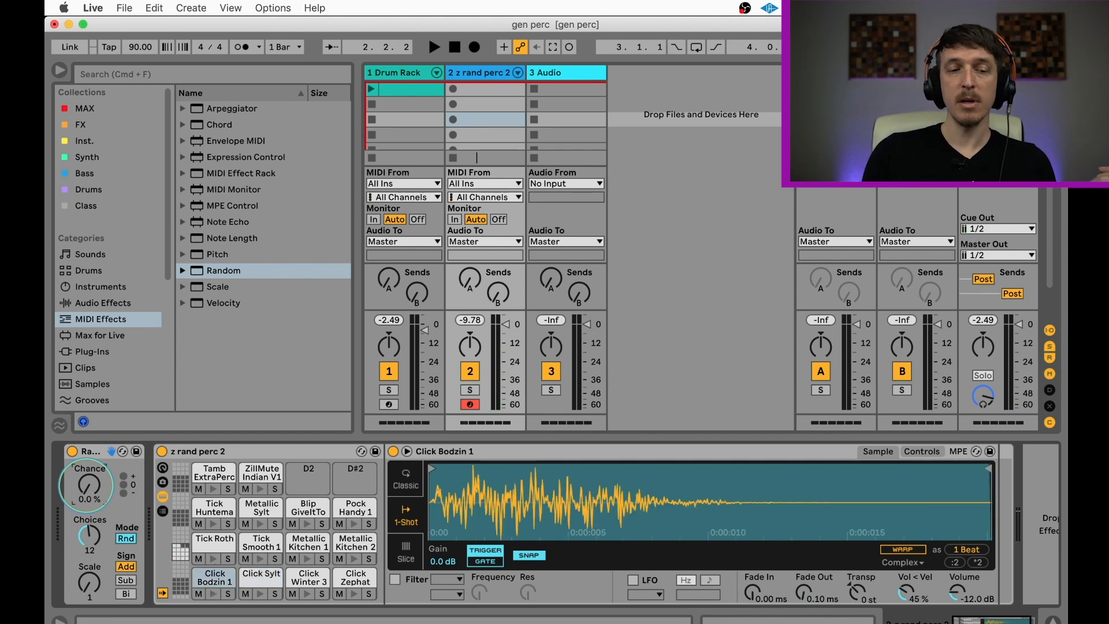
- Set Random's Chance to 88 % and its Choices to 16
left_click_drag(86, 488, 88, 490)
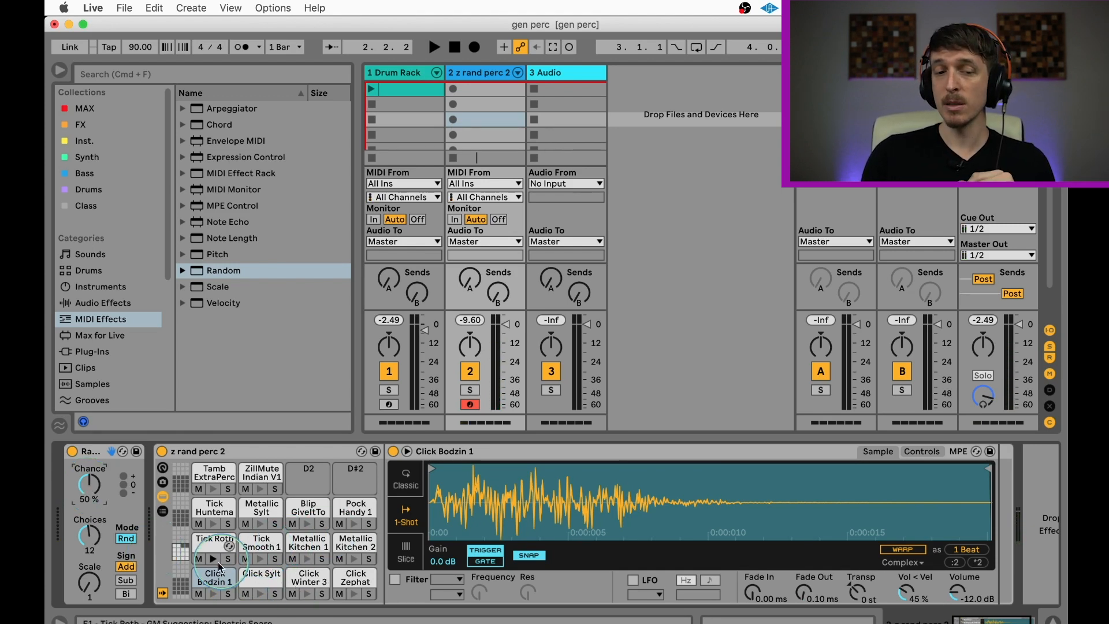
mouse_move(90, 484)
left_mouse_down()
mouse_move(90, 462)
mouse_move(92, 491)
left_mouse_up()
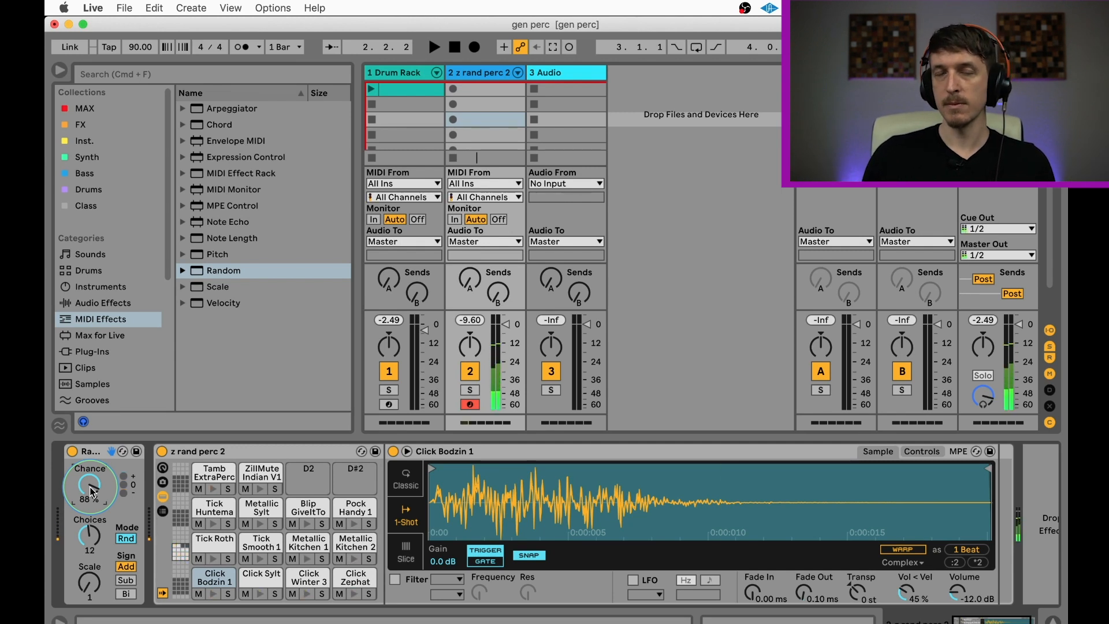
left_click(92, 534)
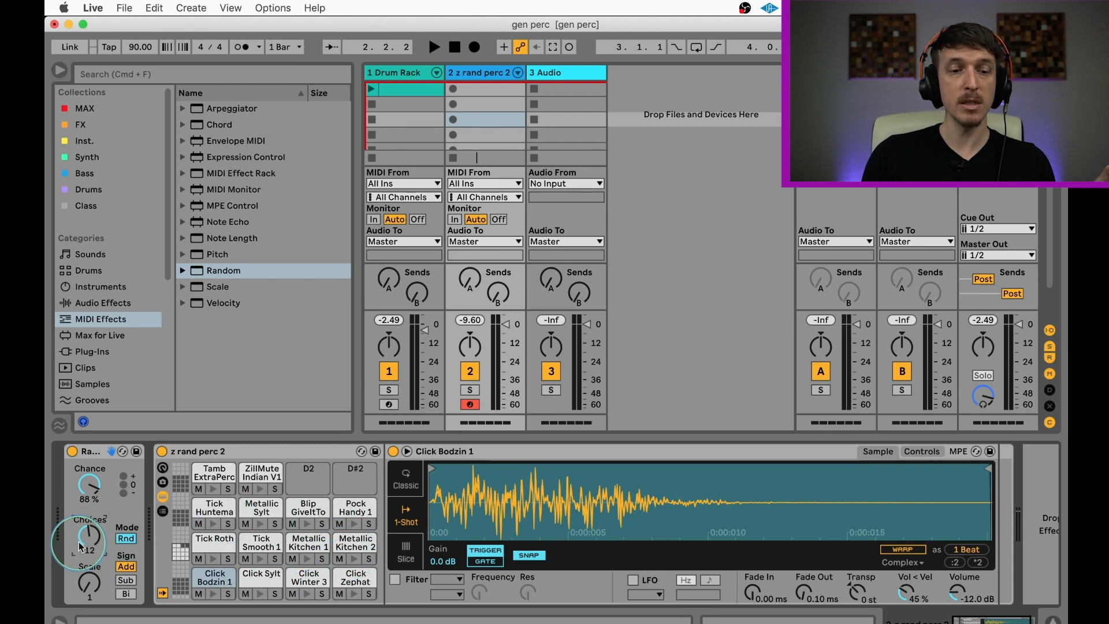
left_click_drag(83, 541, 82, 539)
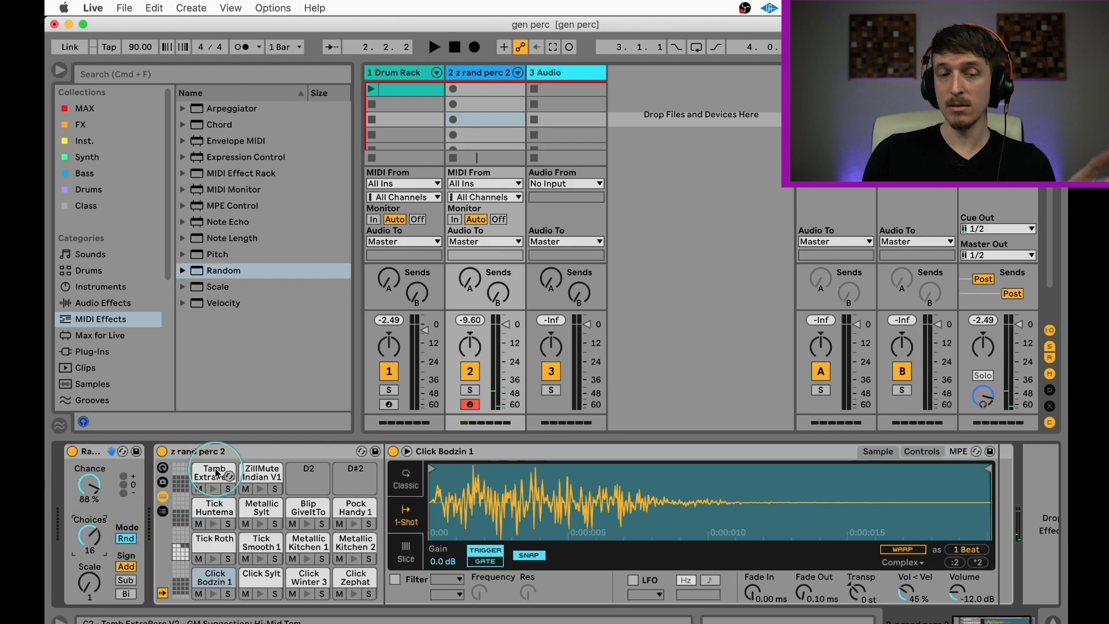
- Inspect the drum rack's top-row pads, including the empty D2 pad, and Random's Chance and Choices settings
left_click(262, 473)
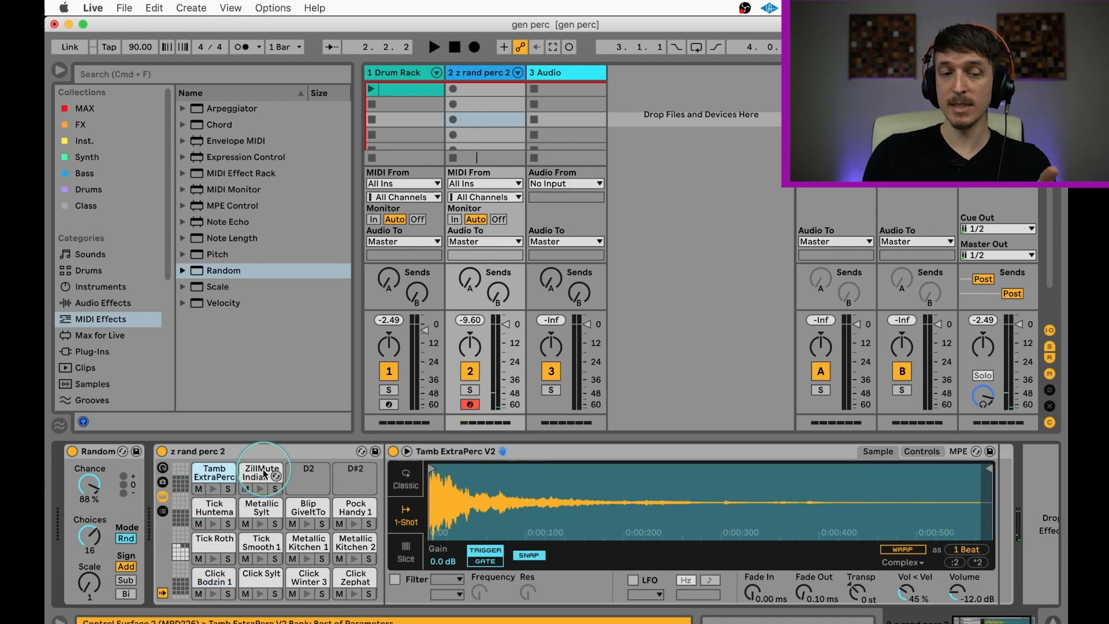
left_click(308, 477)
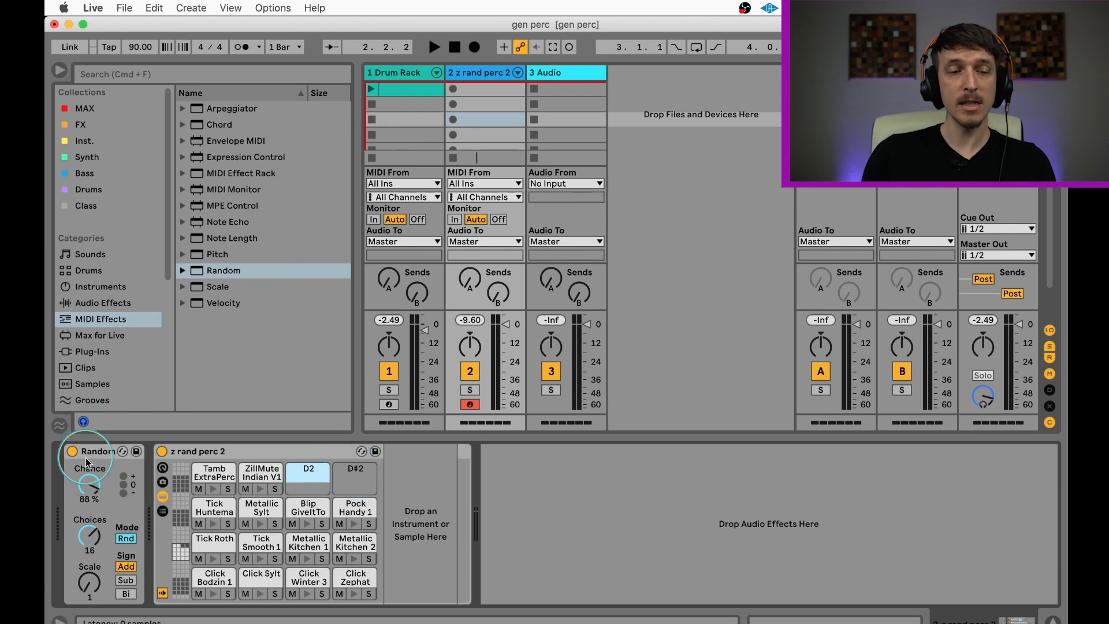
left_click(84, 497)
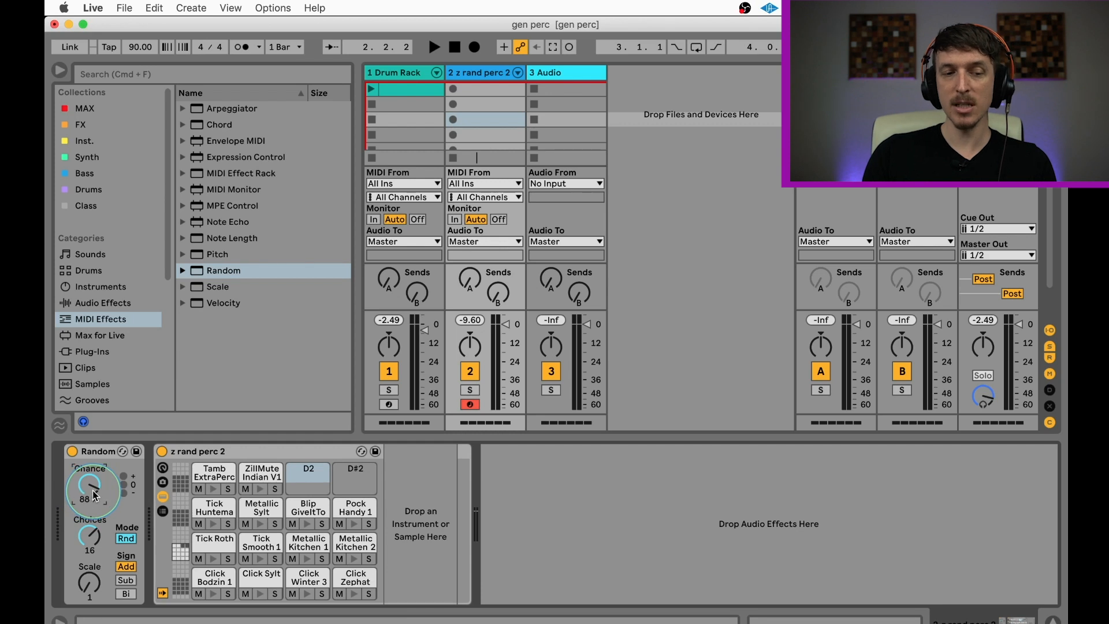
left_click(90, 536)
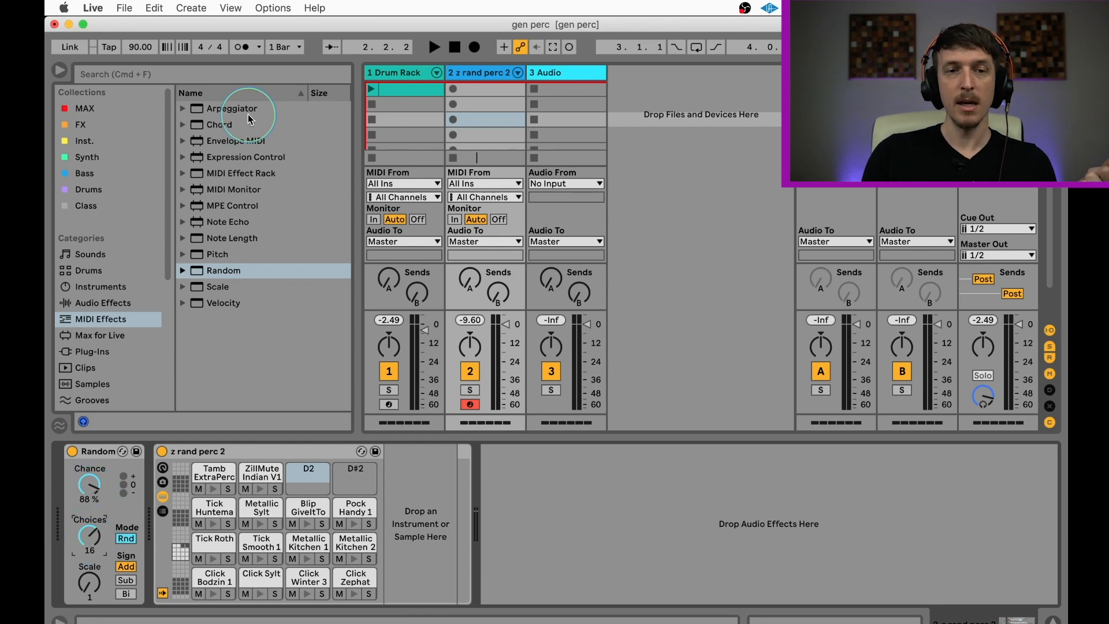
- Insert the Arpeggiator MIDI effect ahead of Random and set its Rate to 1/16
left_click_drag(248, 113, 68, 484)
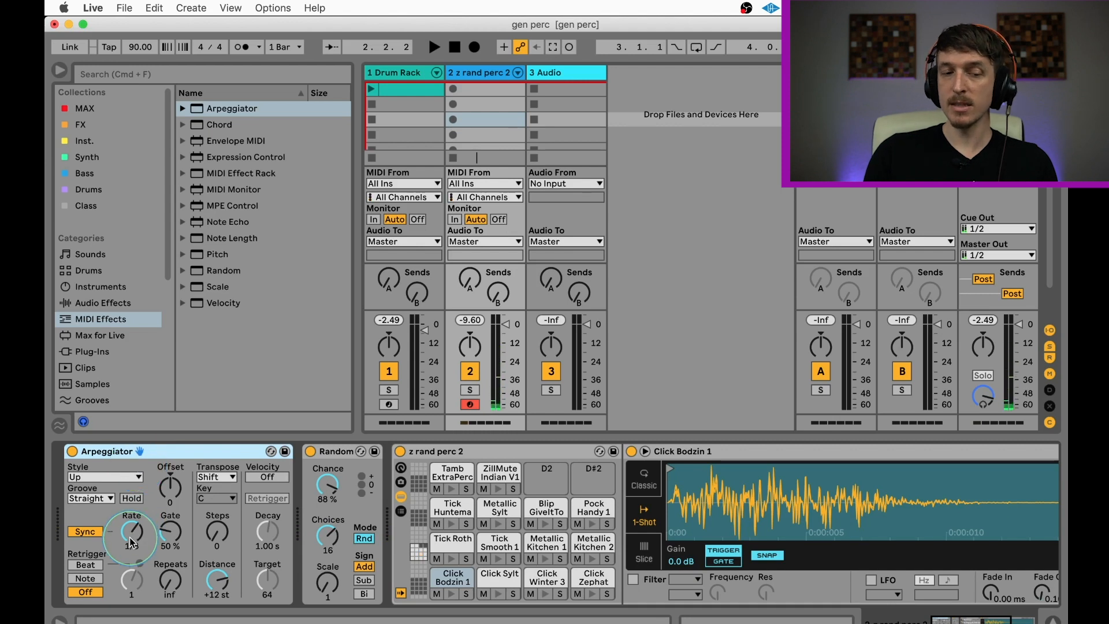
scroll(145, 544, "up", 1)
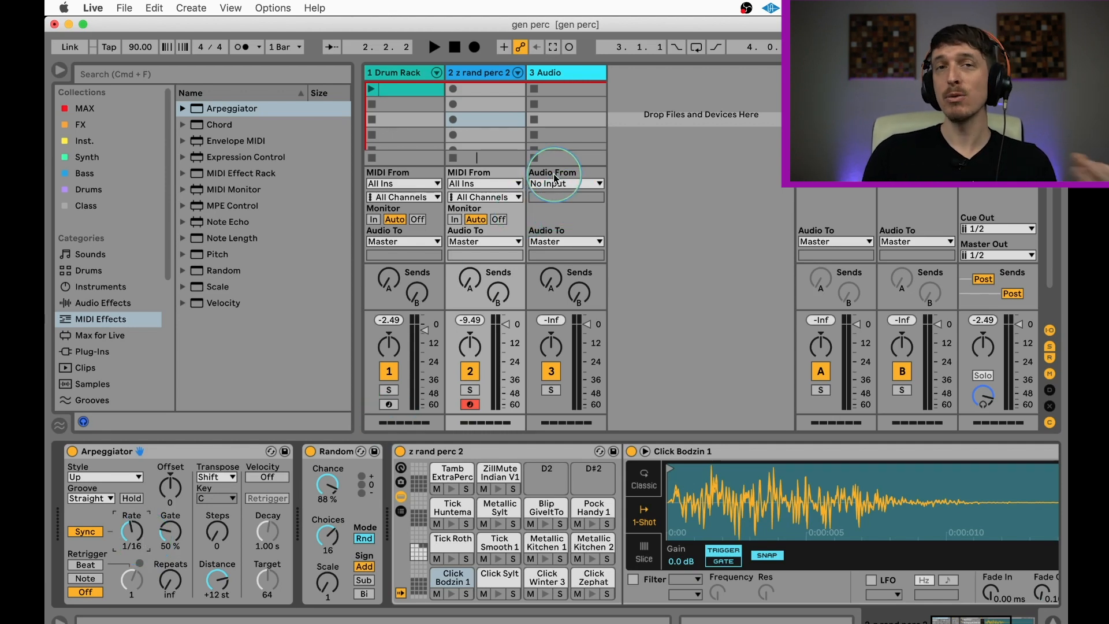
- Set the 3 Audio track's input to Resampling and arm the track for recording
left_click(565, 72)
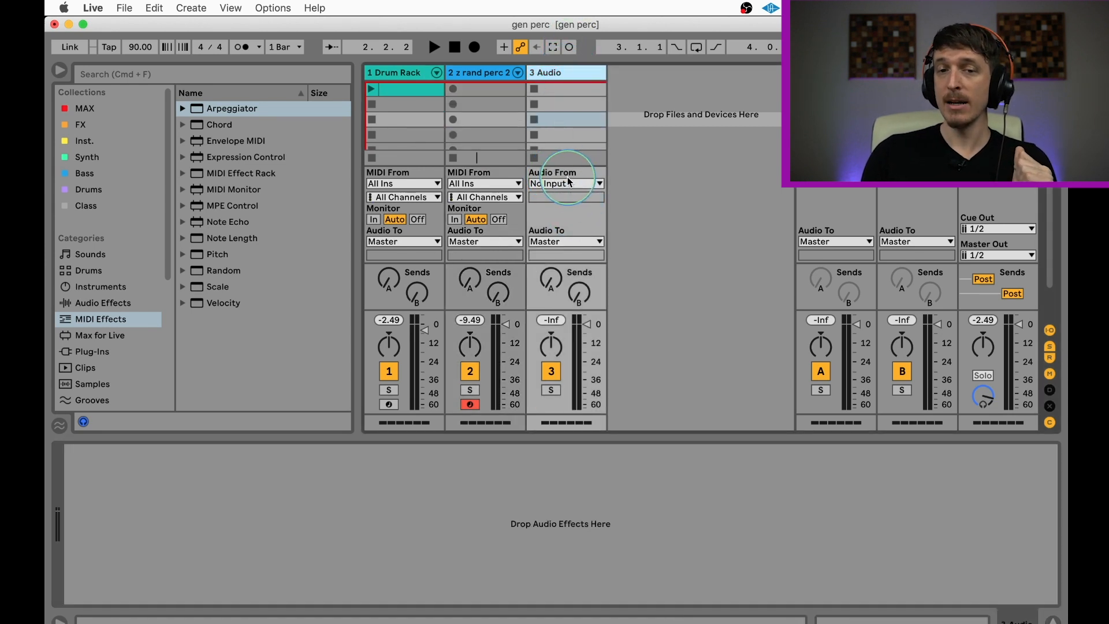
left_click(567, 182)
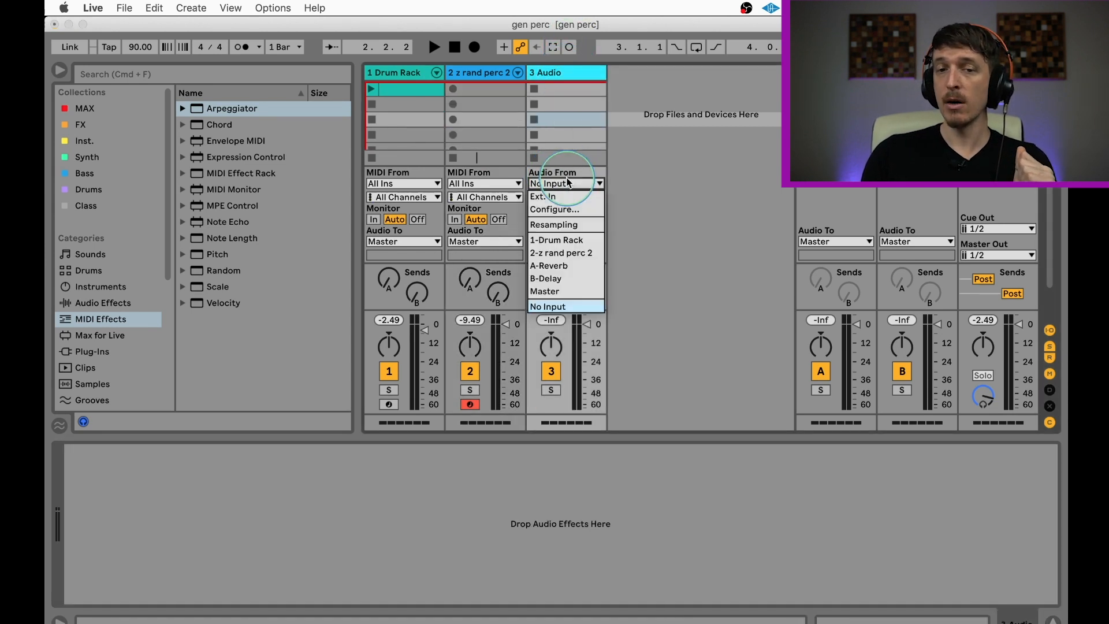
left_click(565, 231)
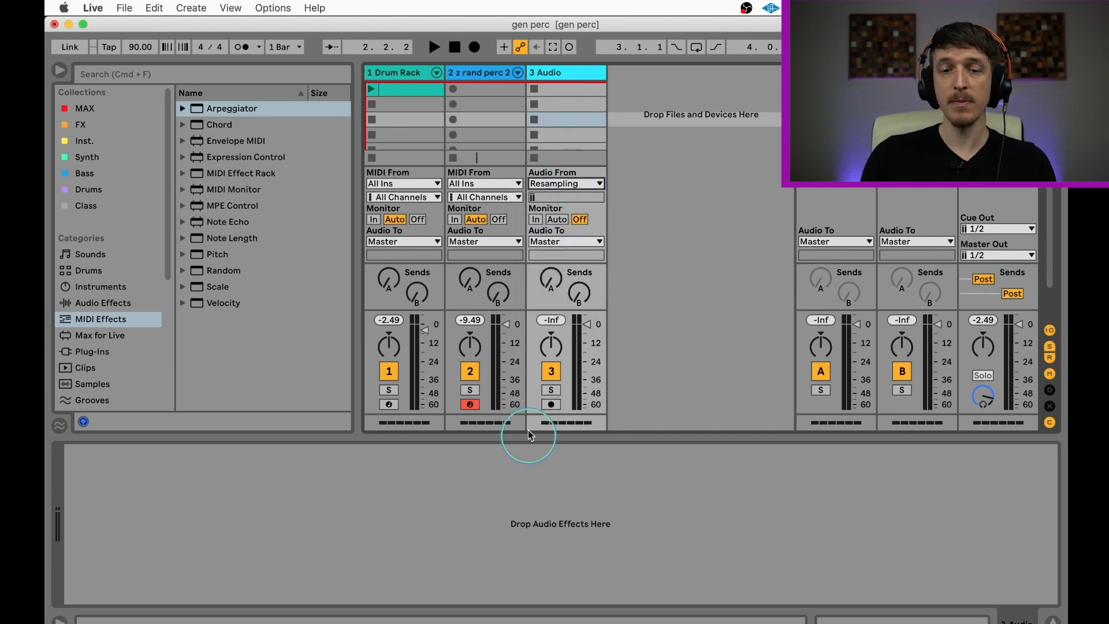
left_click(551, 405)
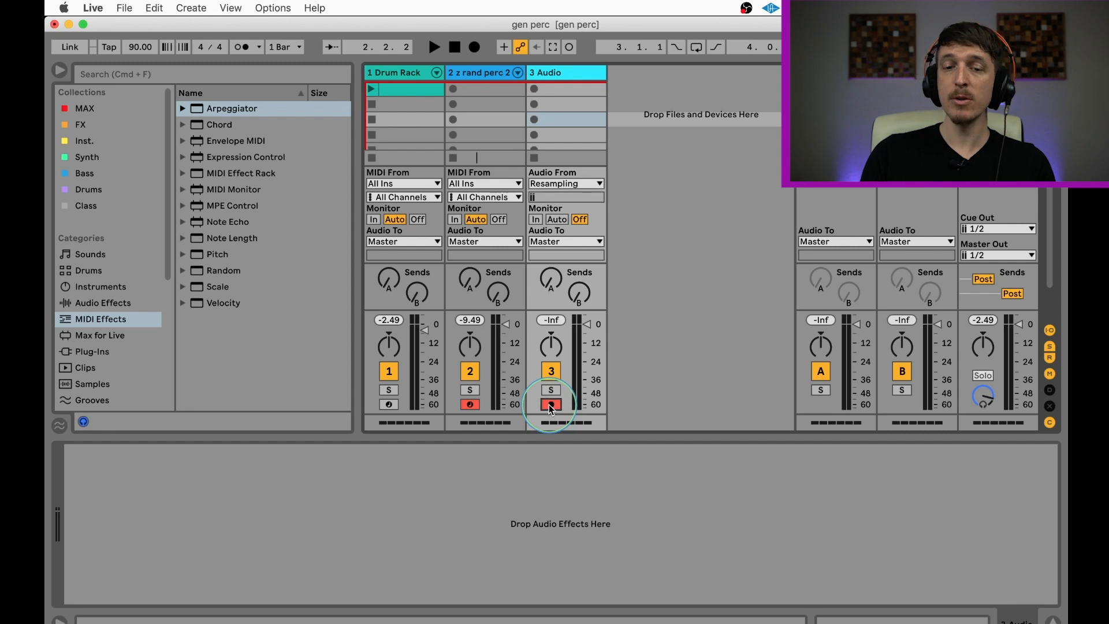
- Record the randomized percussion into the first clip slot of the 3 Audio track, stopping after about nine bars
left_click(535, 90)
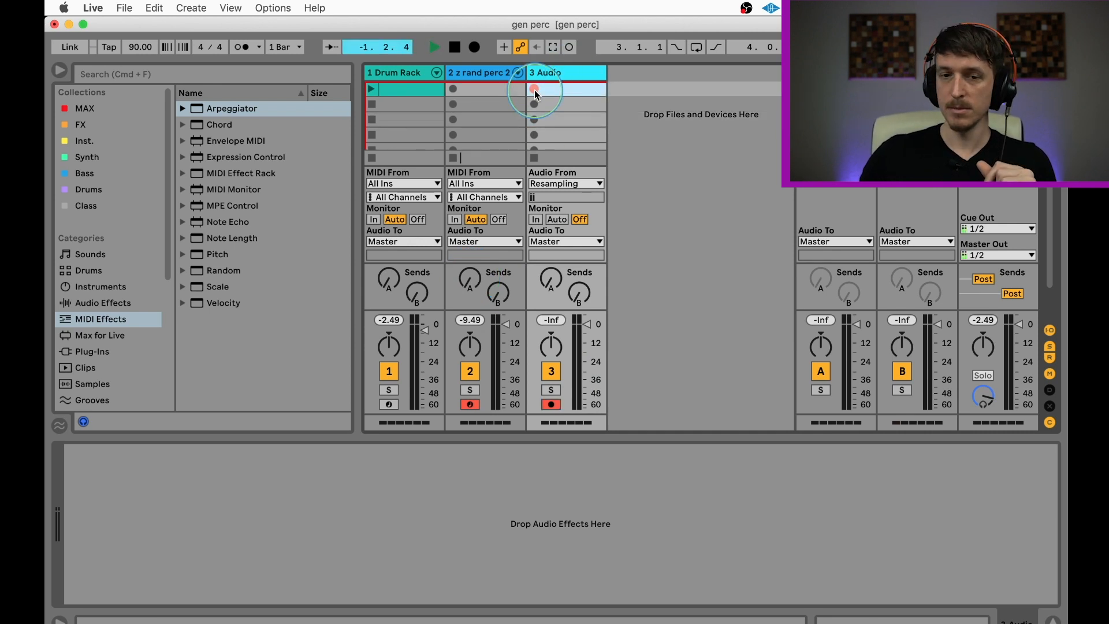
left_click(478, 78)
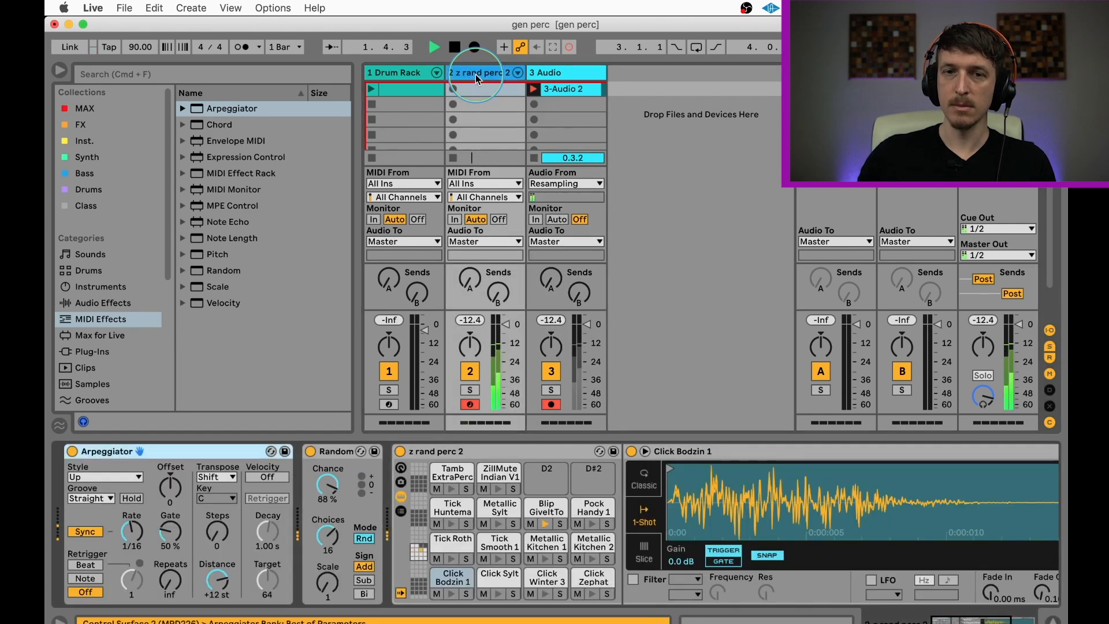
left_click(567, 88)
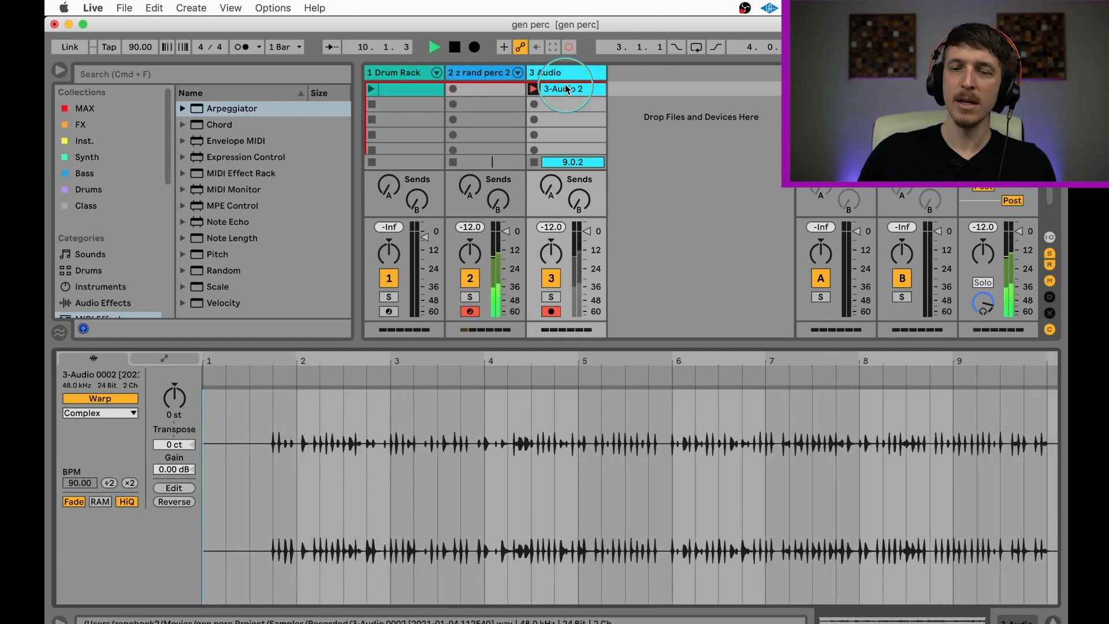
key("space")
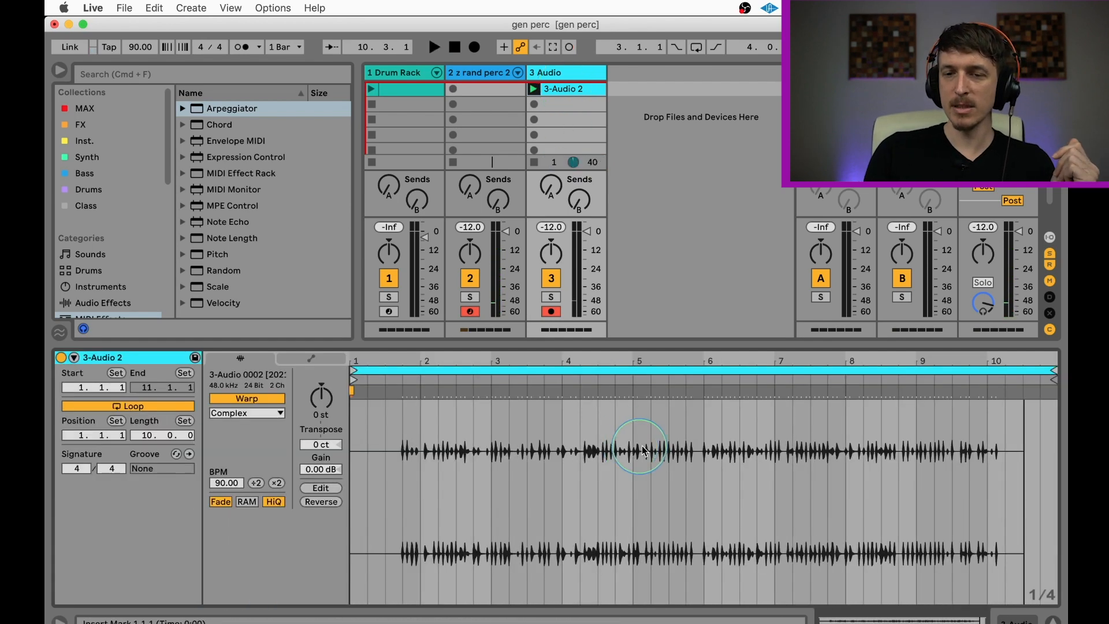
- Loop two bars of the recorded audio clip starting at 6.1.1 and audition the loop
left_click_drag(705, 428, 845, 434)
key("super+l")
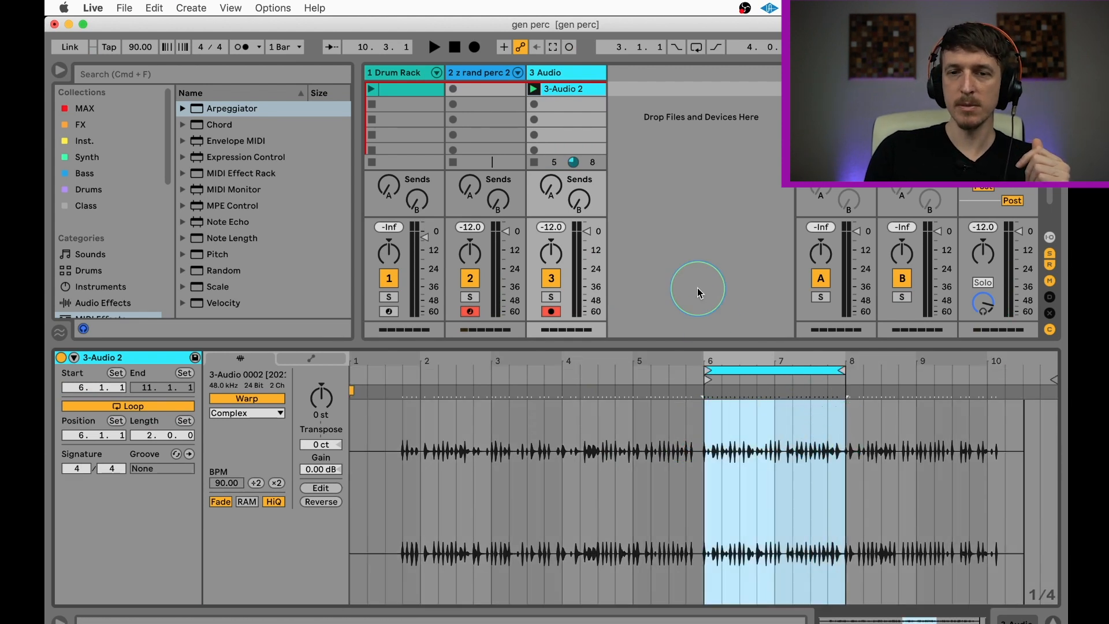
key("space")
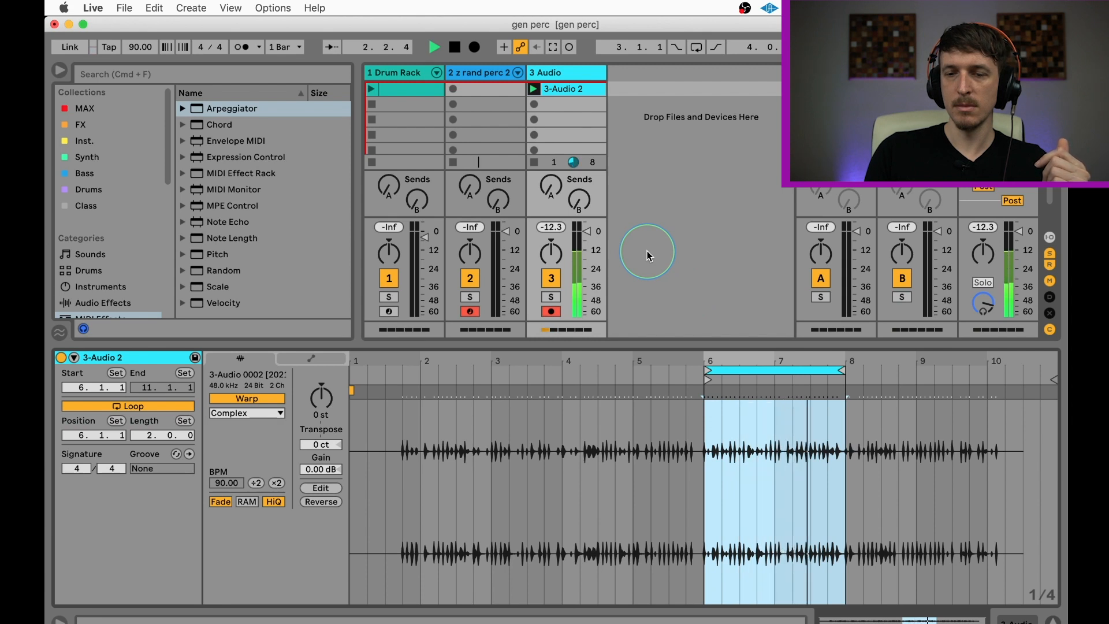
key("space")
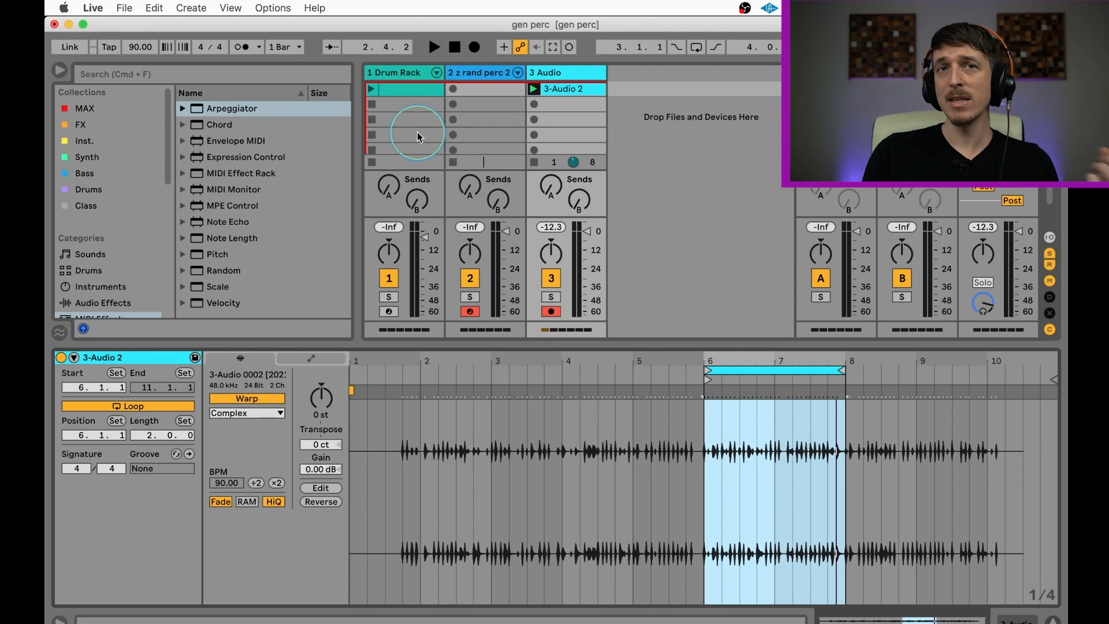
- Launch the Drum Rack clip alongside the recorded percussion loop, audition the combination and stop playback
left_click(372, 89)
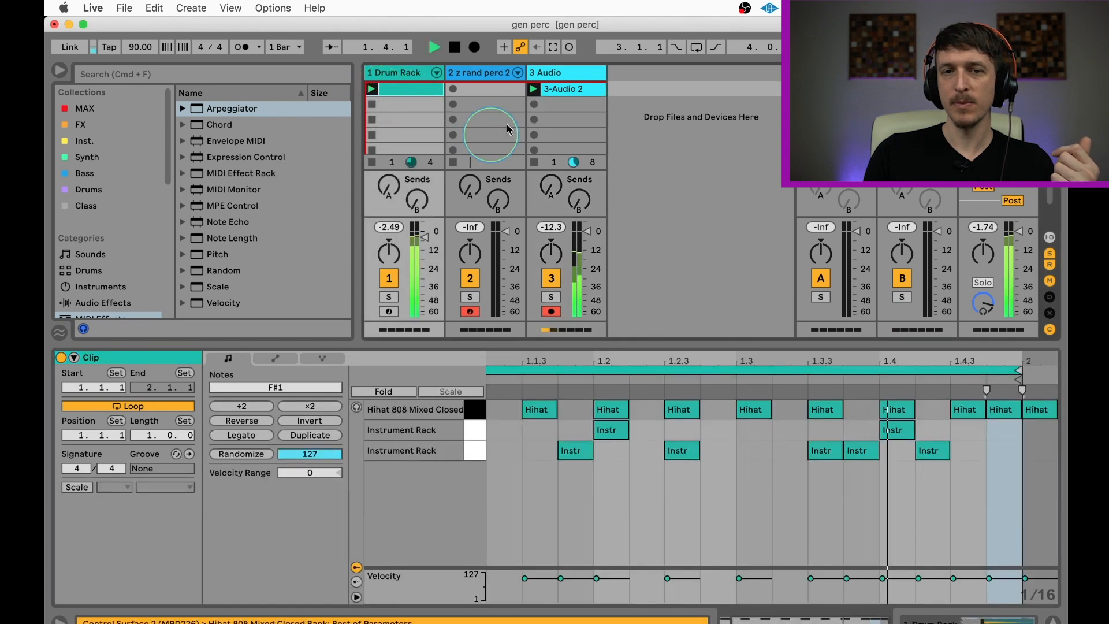
left_click(568, 89)
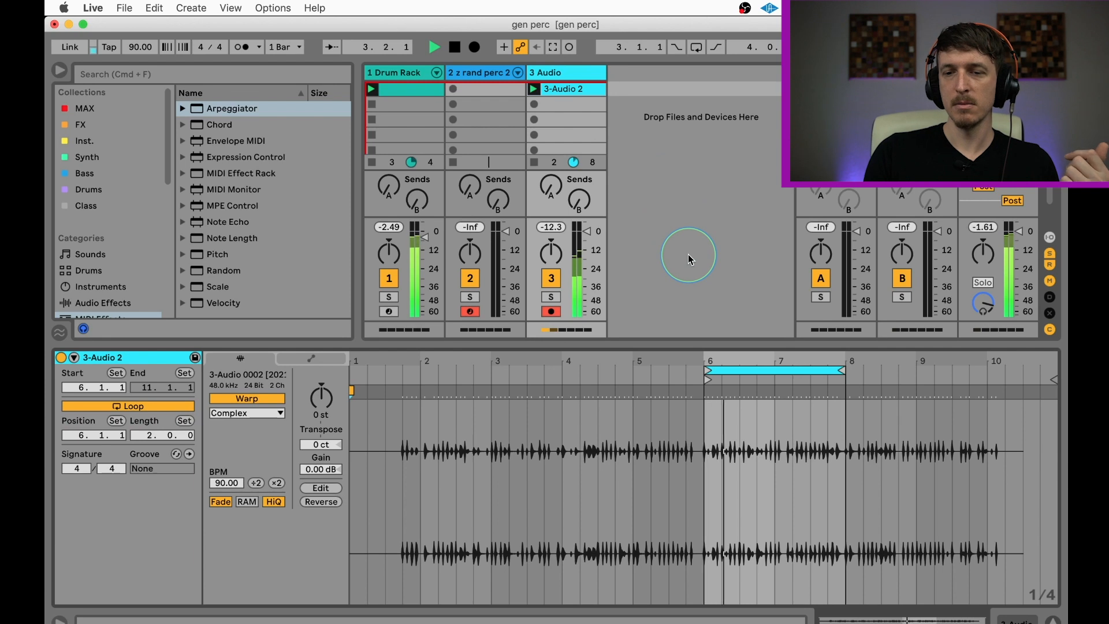
key("space")
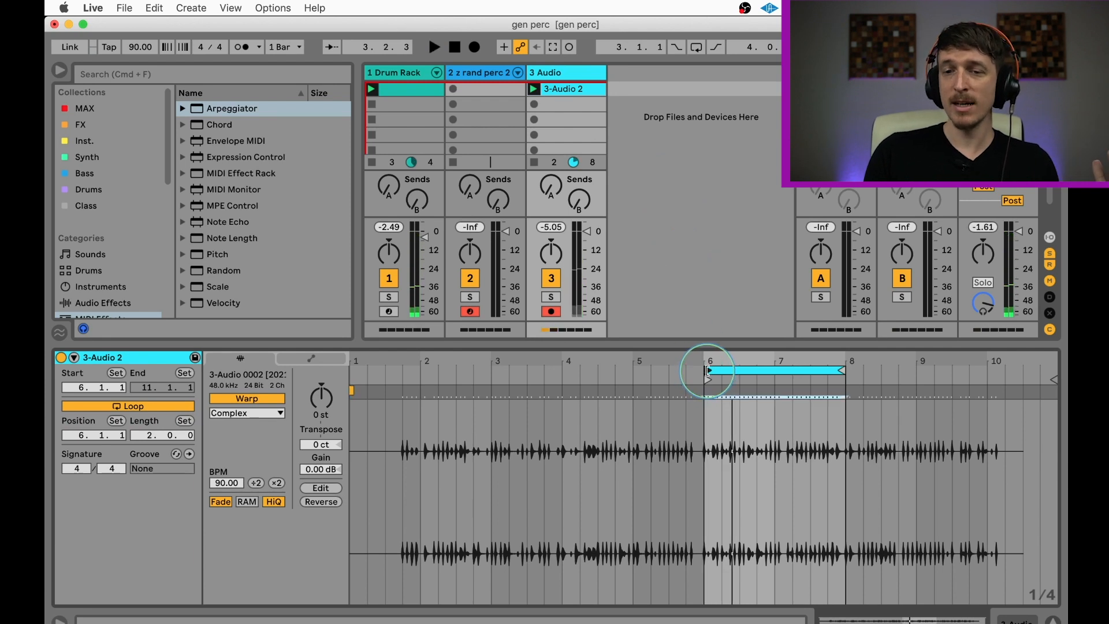
- Shorten the recorded clip's loop to one bar at position 7.3.1 with start 8.1.1, and audition it with the drums
mouse_move(708, 370)
left_mouse_down()
mouse_move(884, 372)
mouse_move(836, 372)
left_mouse_up()
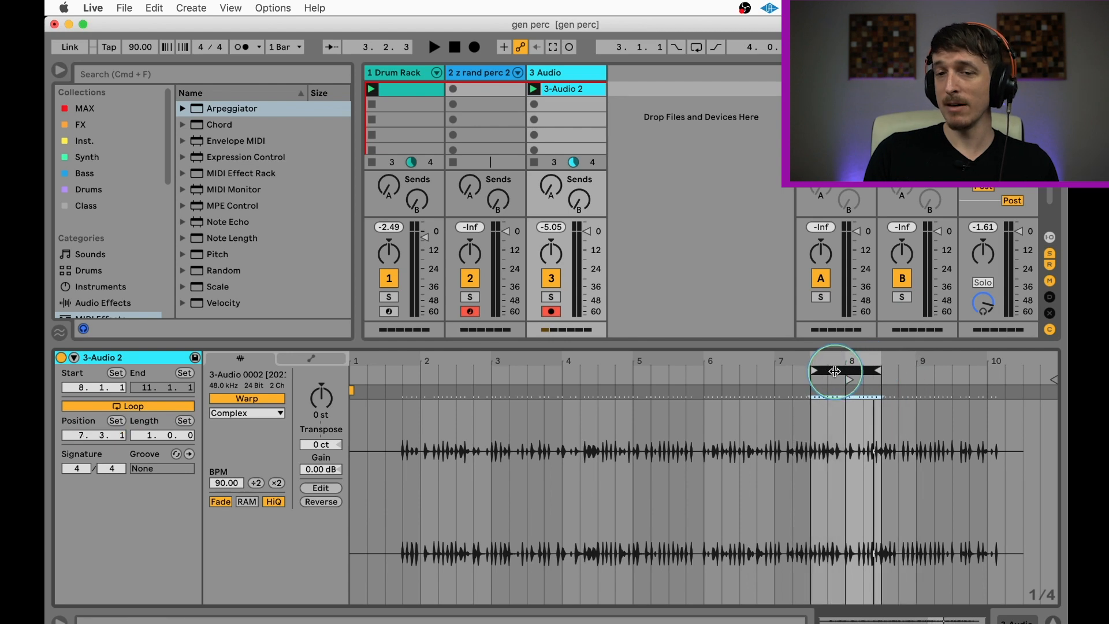
key("space")
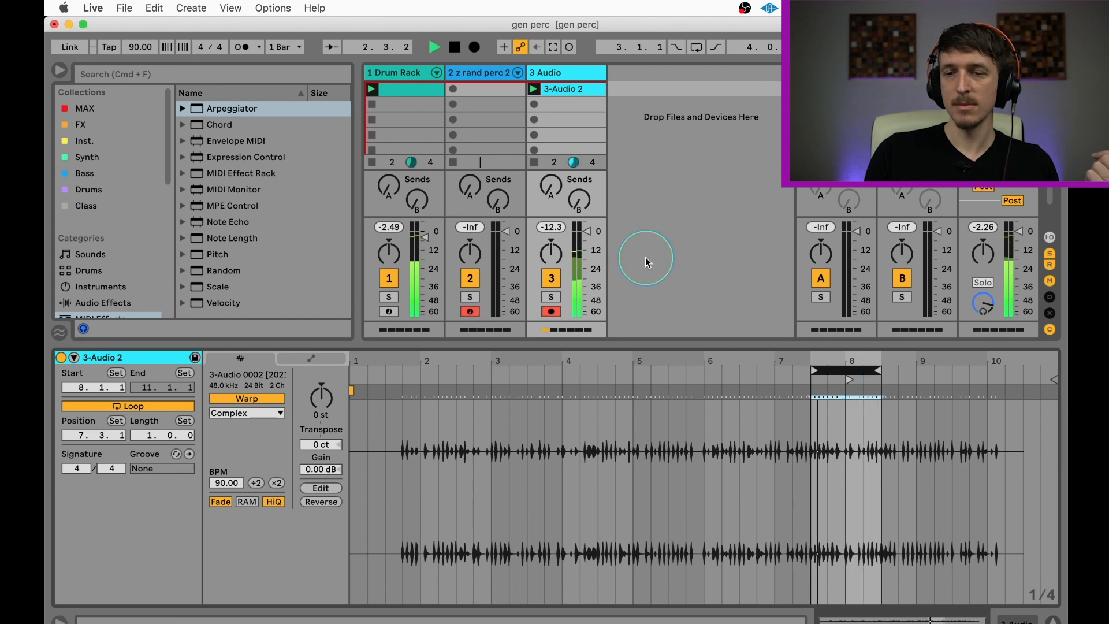
key("space")
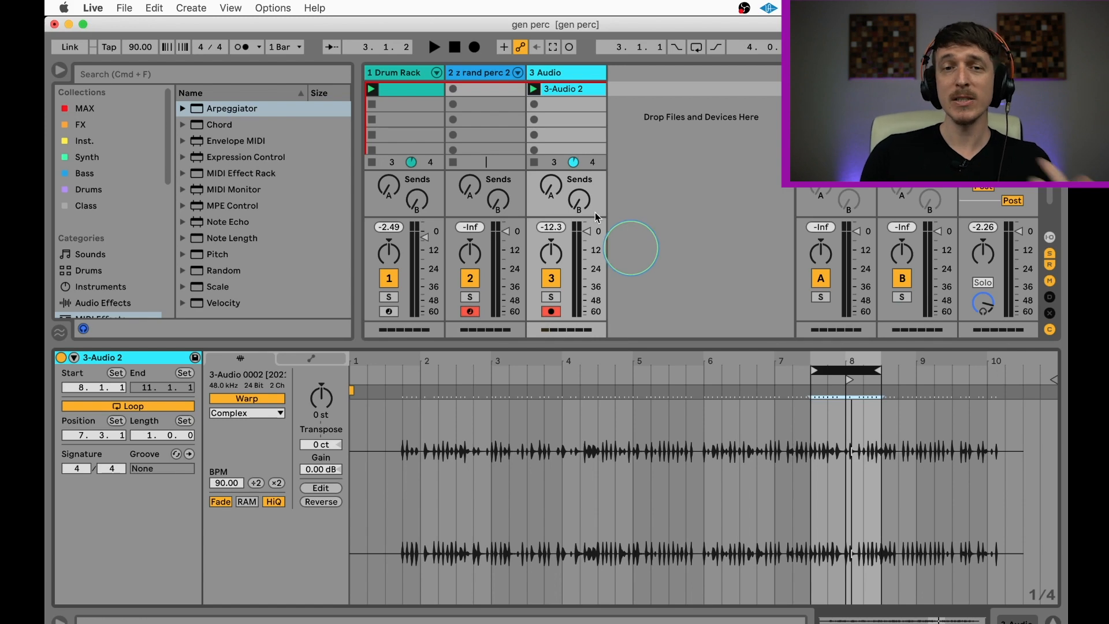
- Review the z rand perc 2 device chain: the Random effect, the Arpeggiator and the Click Bodzin 1 pad
left_click(491, 75)
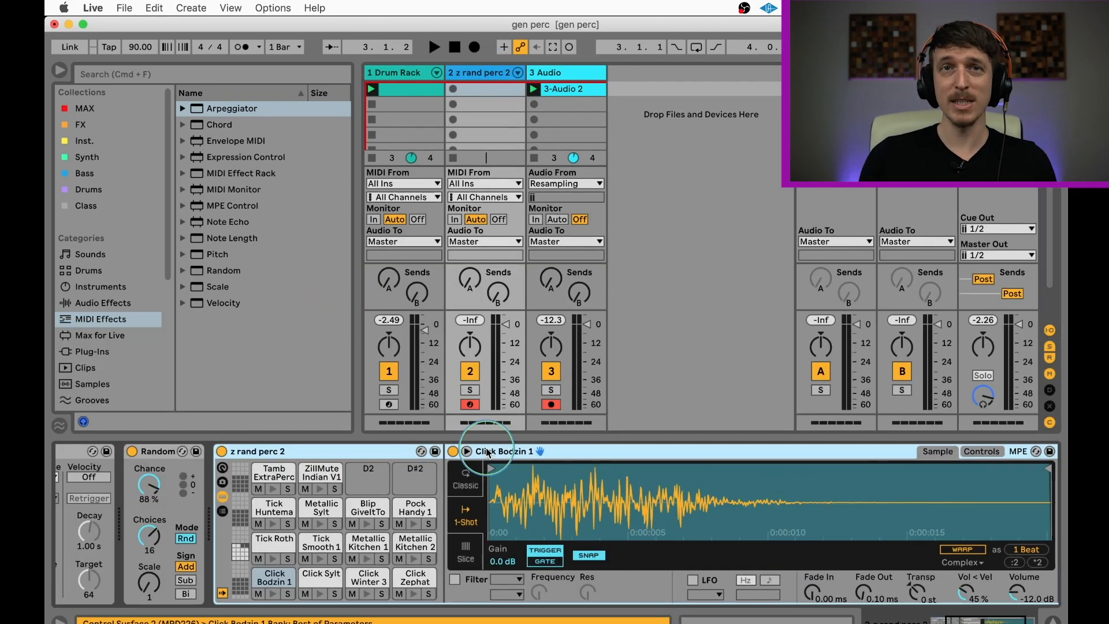
scroll(254, 462, "left", 5)
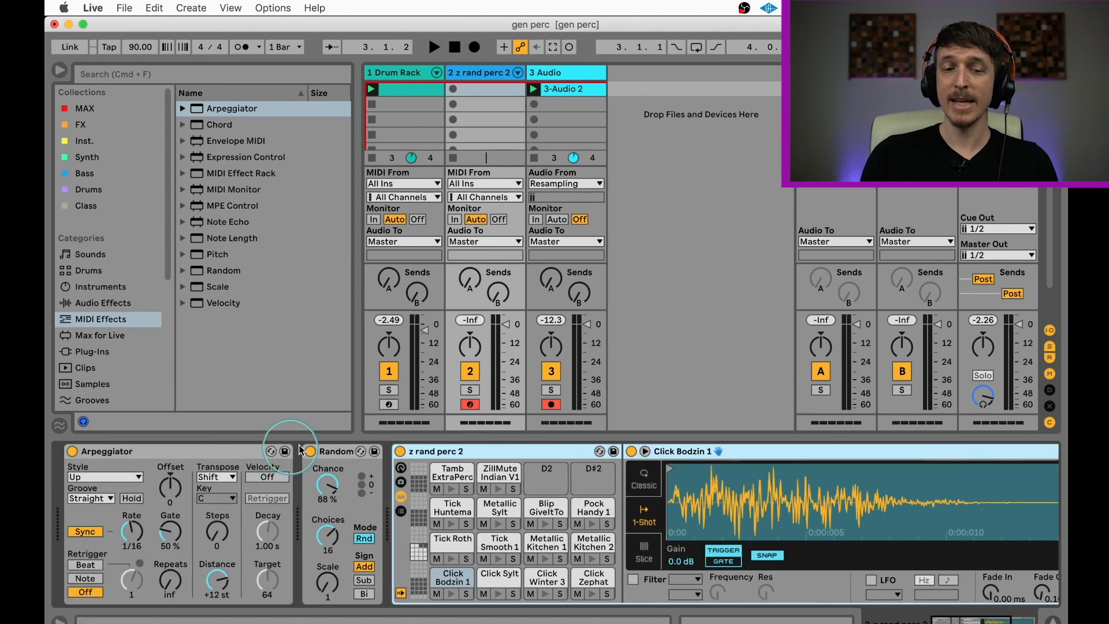
left_click(323, 454)
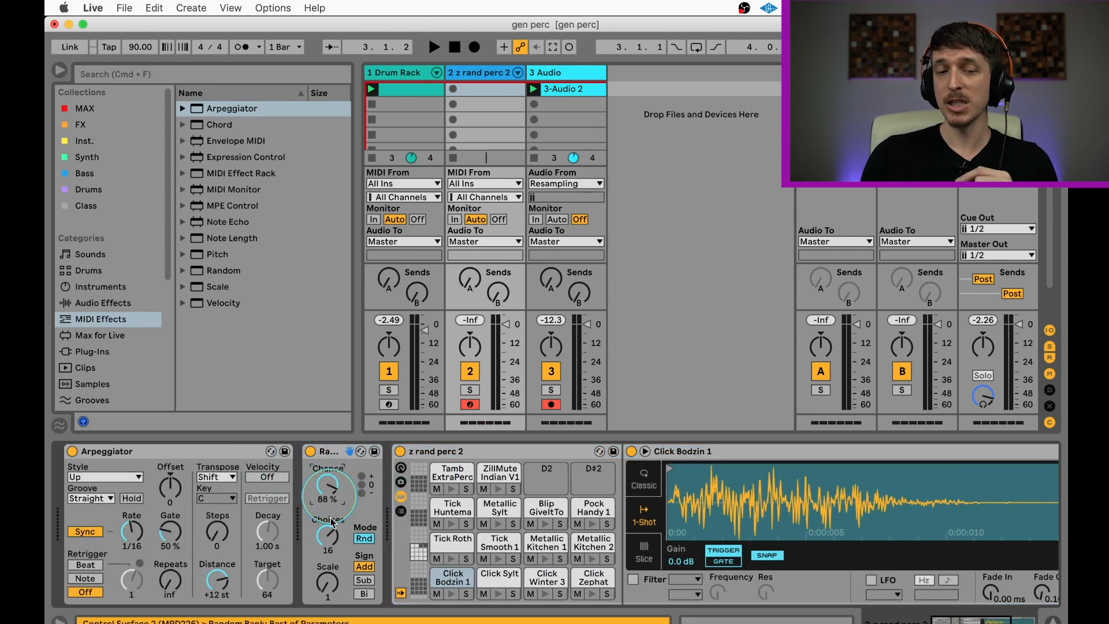
left_click(143, 451)
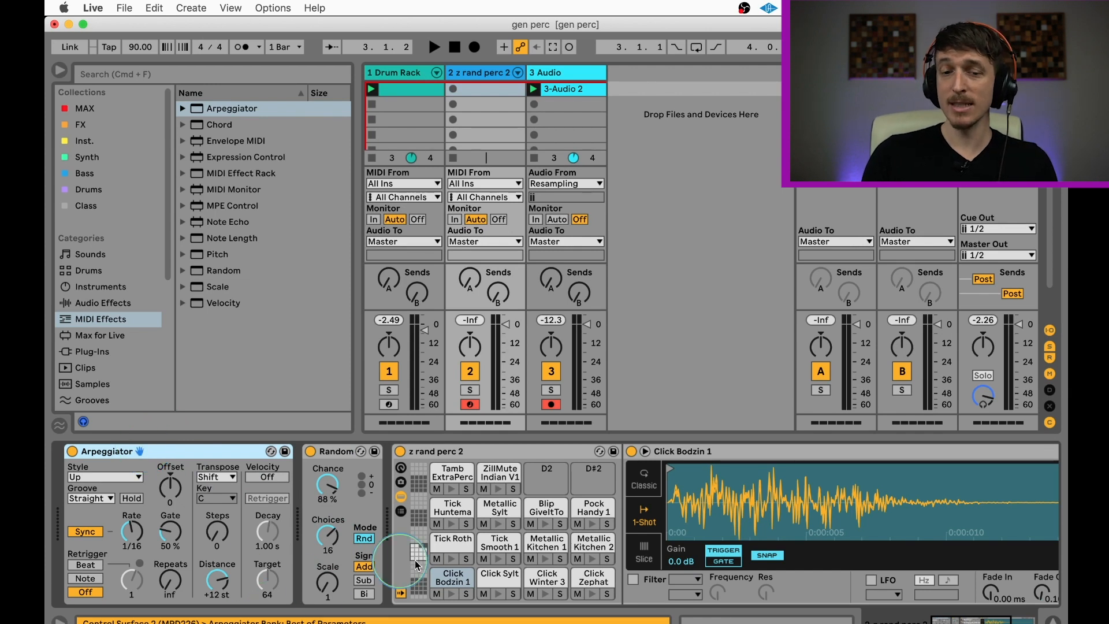
left_click(450, 580)
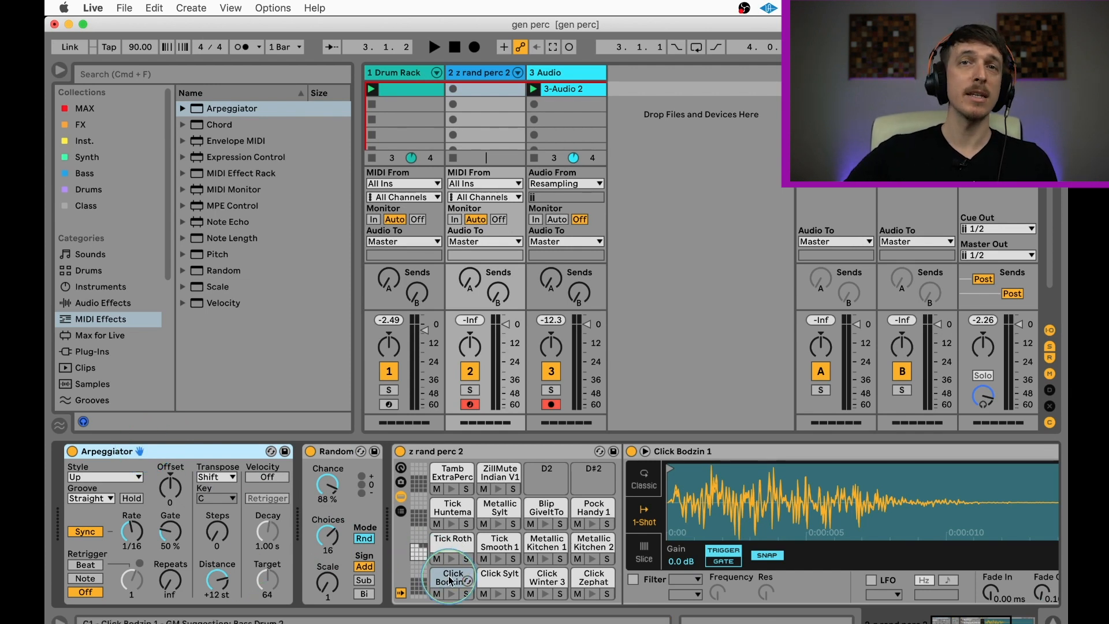